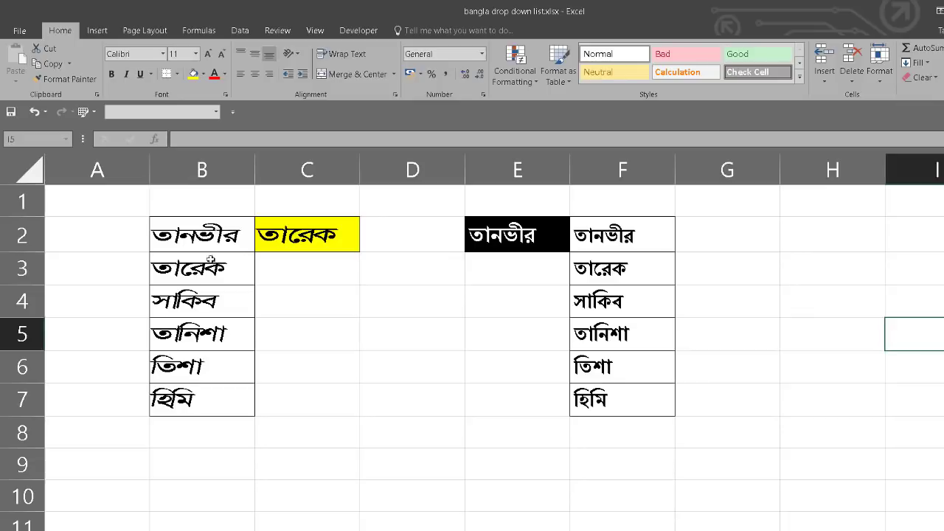
# Open C2's name drop-down and dismiss it, leaving তারেক unchanged
pyautogui.click(327, 235)
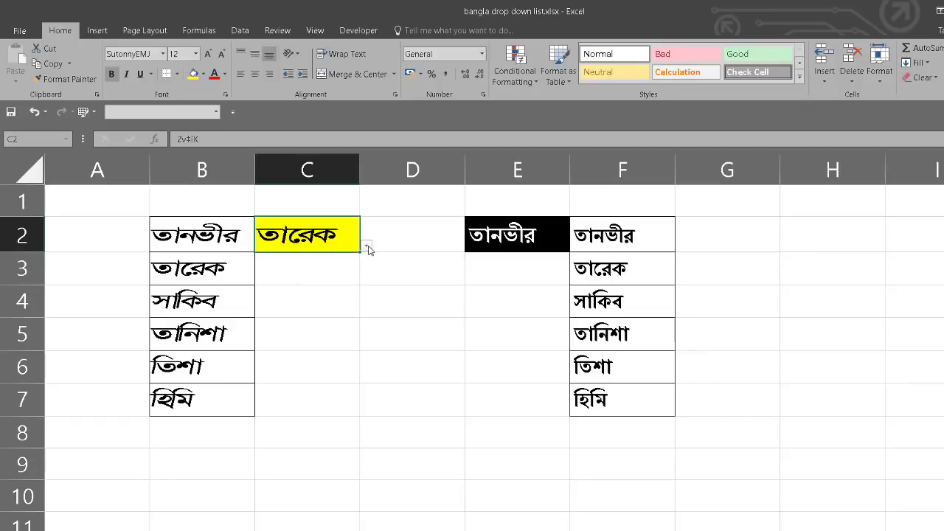
pyautogui.click(367, 247)
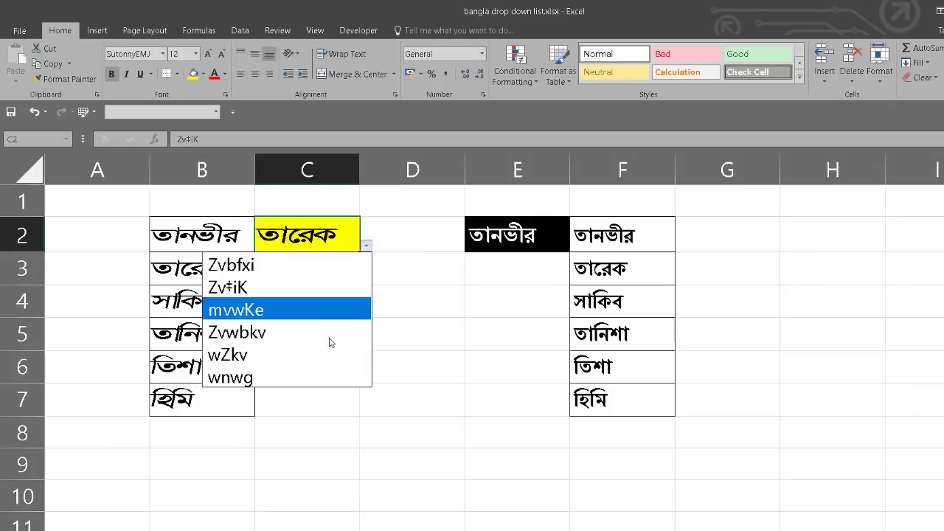
pyautogui.press('Escape')
# Pick তানিশা, then তিশা, and finally হিমি from E2's Unicode drop-down
pyautogui.click(510, 232)
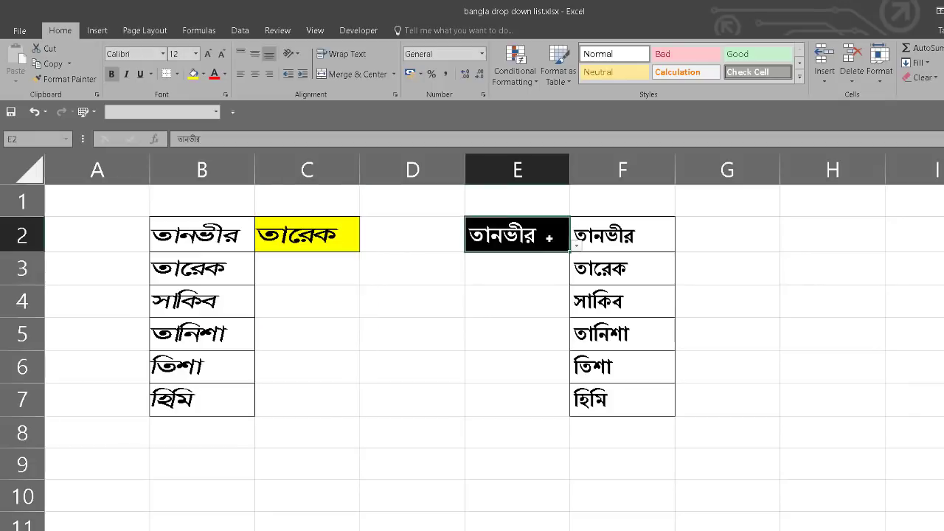
pyautogui.click(577, 246)
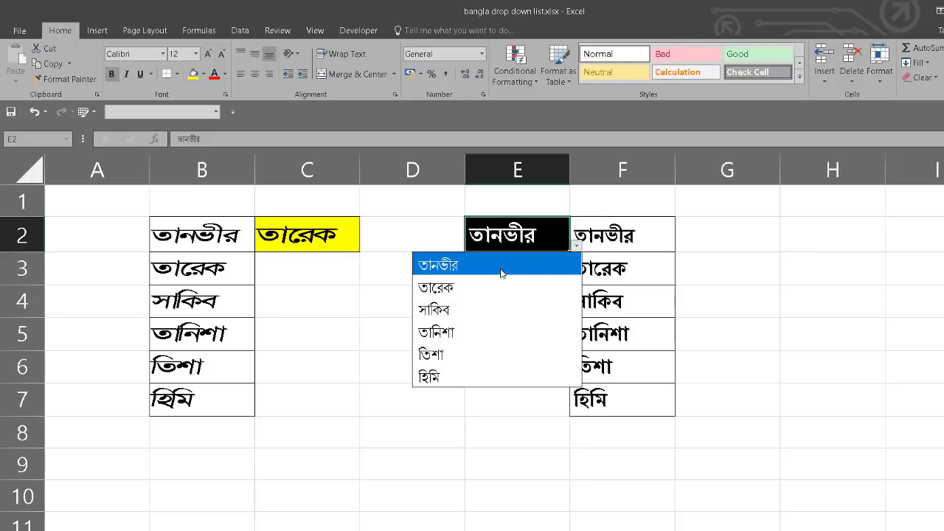
pyautogui.click(495, 330)
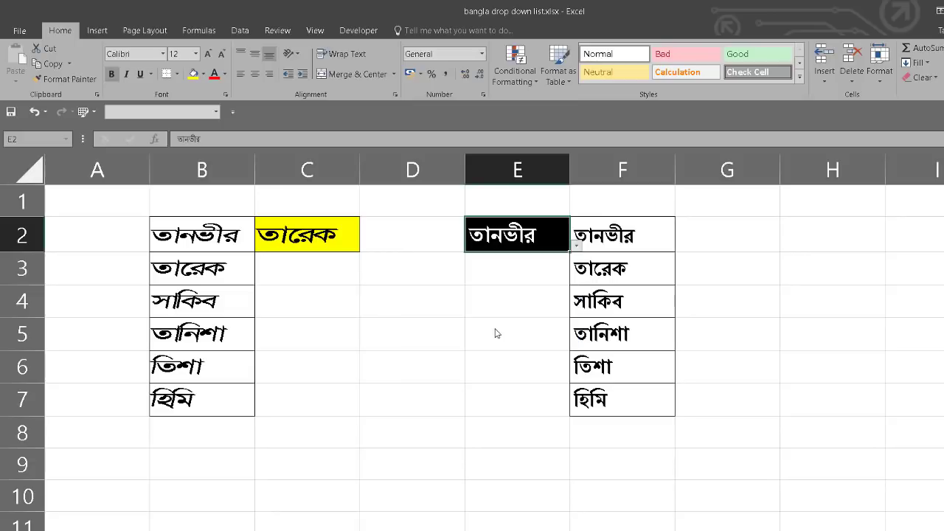
pyautogui.click(576, 246)
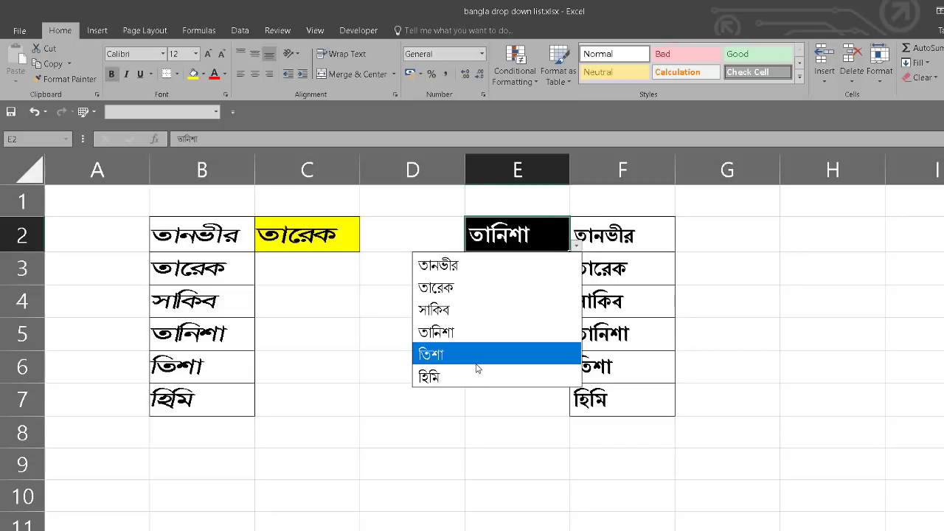
pyautogui.click(480, 367)
pyautogui.click(576, 247)
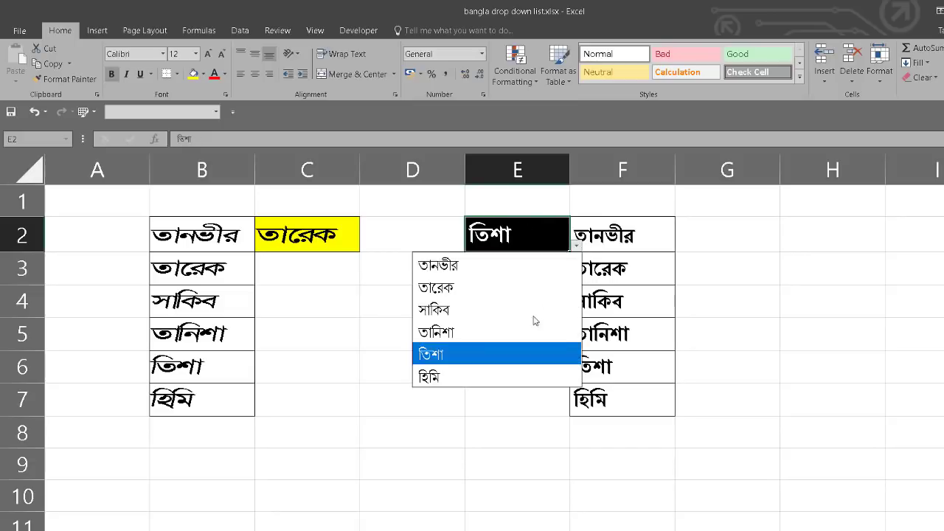
pyautogui.click(480, 371)
pyautogui.click(308, 333)
pyautogui.click(325, 234)
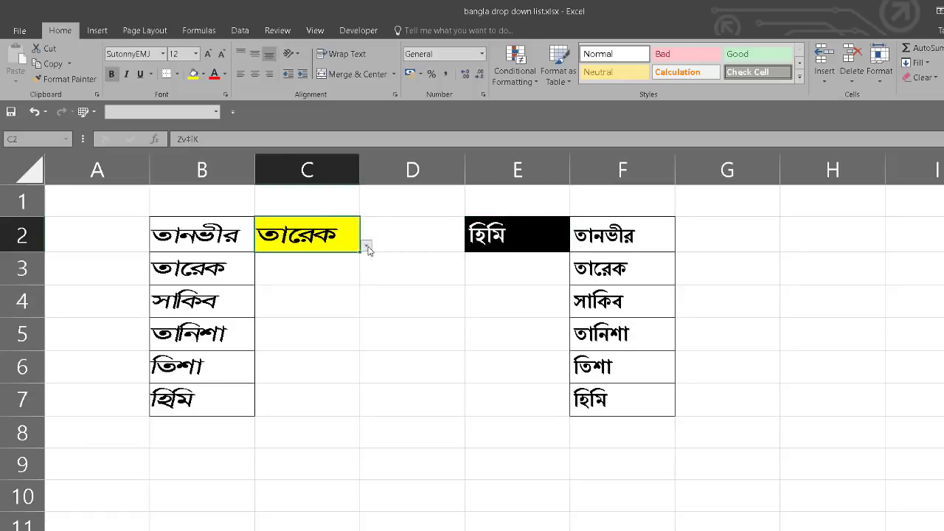
pyautogui.click(366, 246)
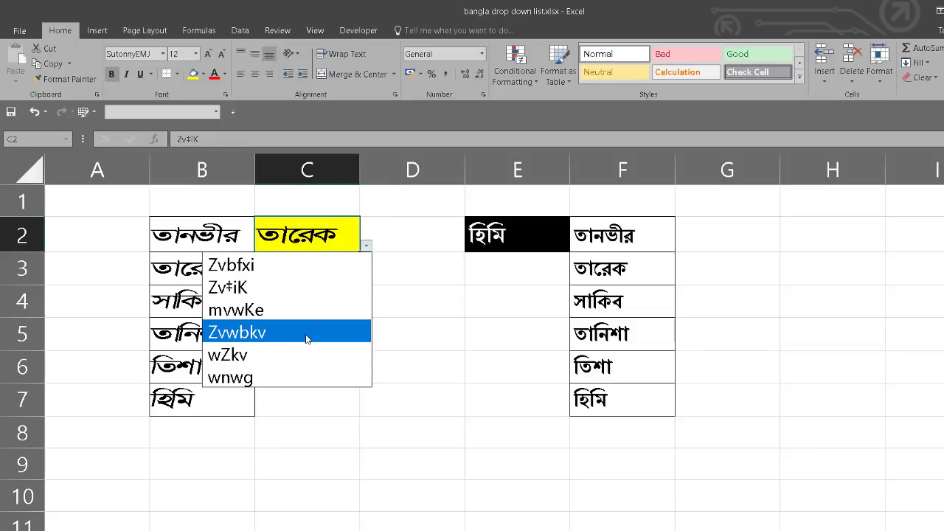
pyautogui.click(307, 338)
pyautogui.click(366, 246)
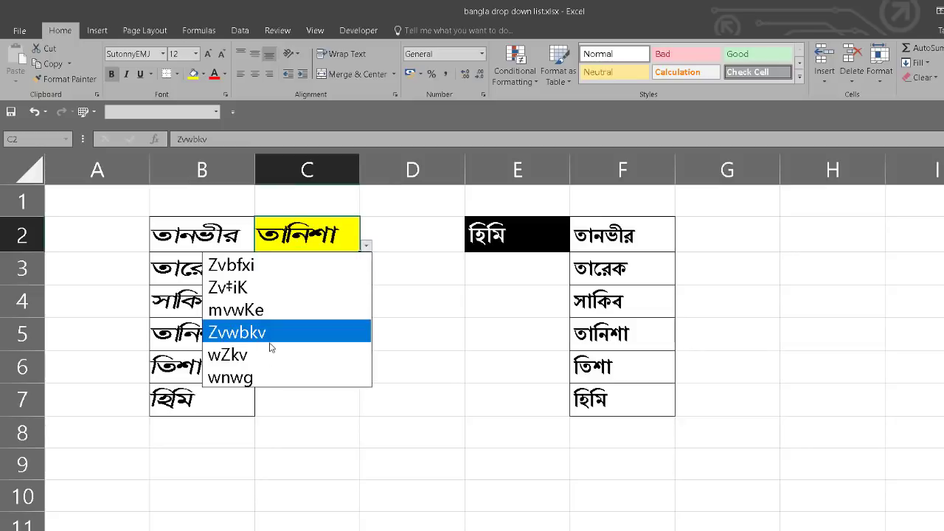
pyautogui.click(271, 376)
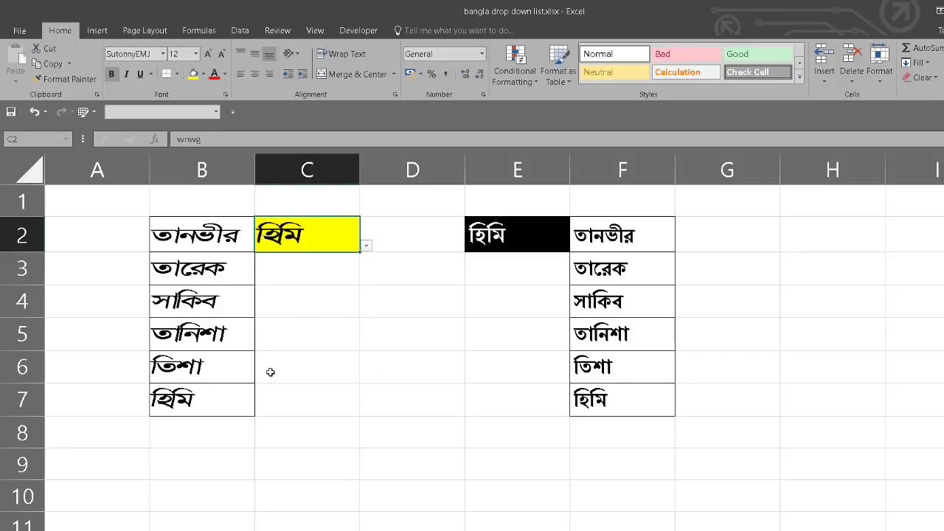
pyautogui.click(365, 246)
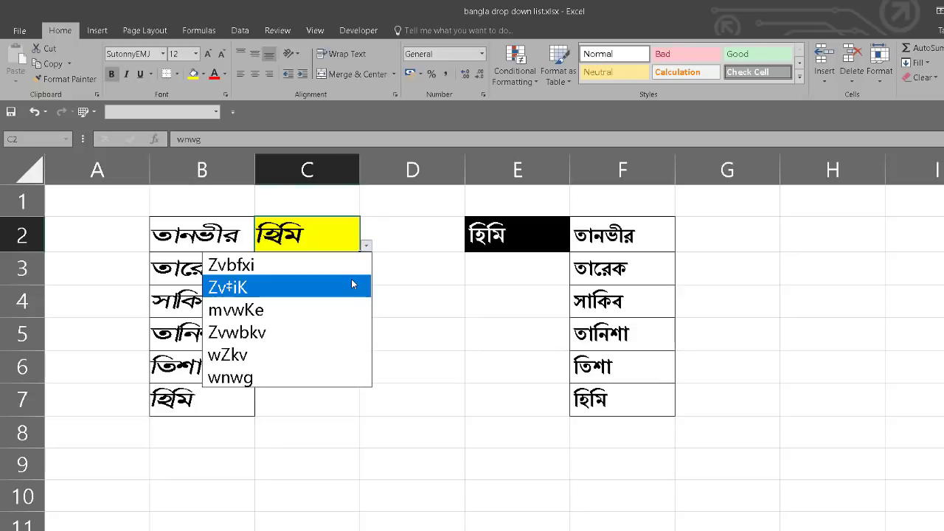
pyautogui.click(352, 284)
pyautogui.click(397, 296)
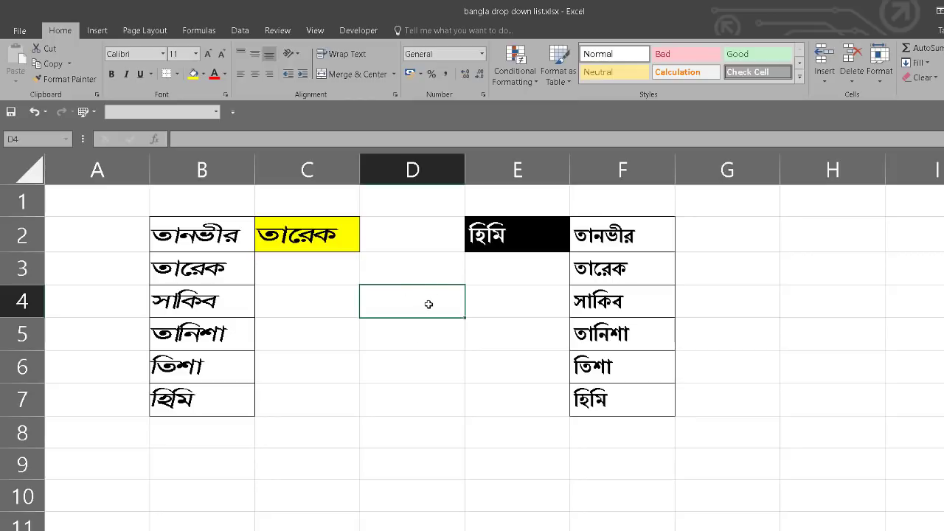
pyautogui.click(415, 334)
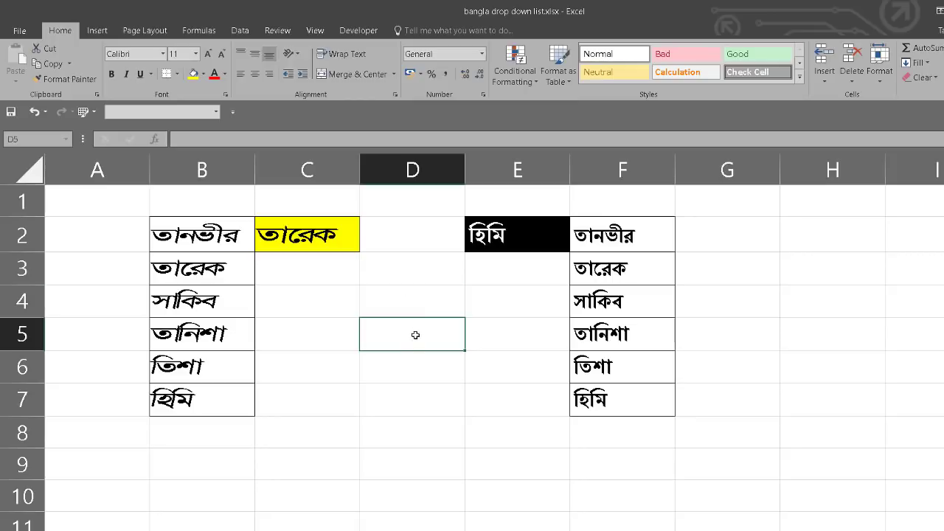
pyautogui.click(337, 240)
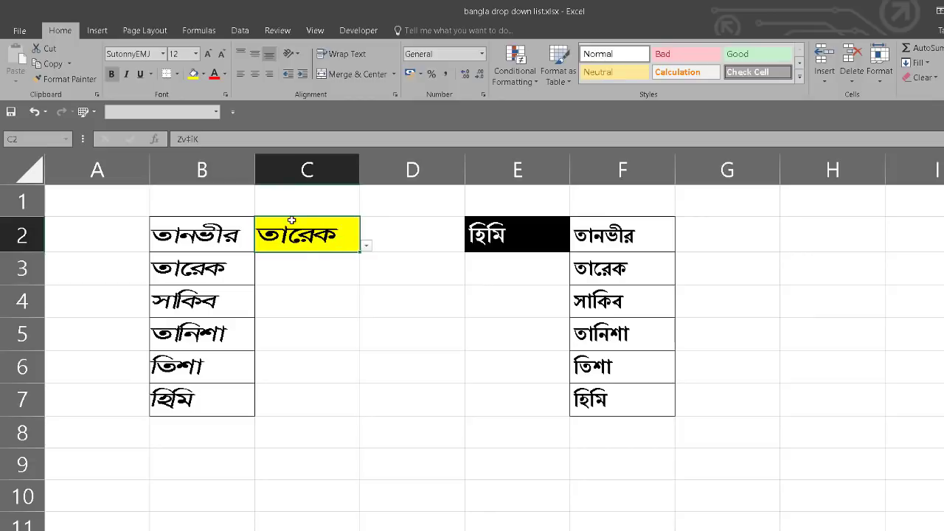
pyautogui.click(190, 245)
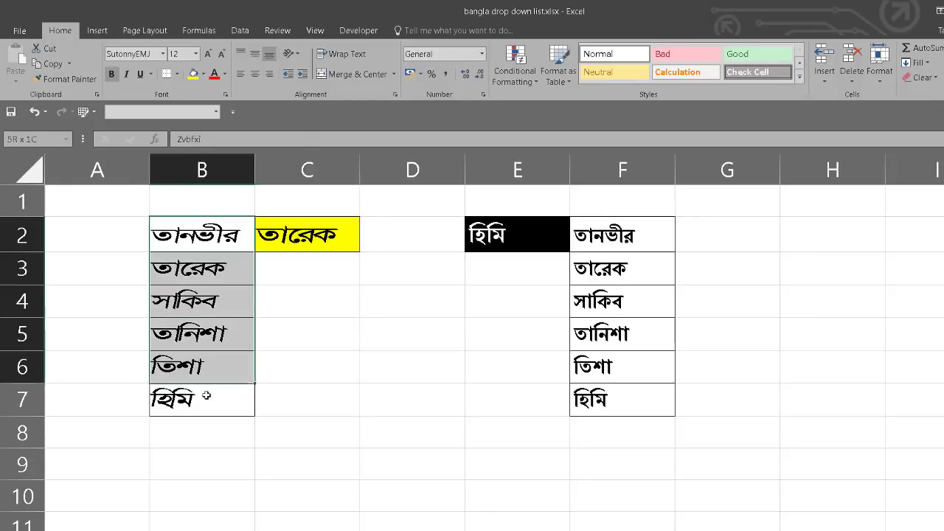
pyautogui.moveTo(193, 254); pyautogui.dragTo(209, 396)
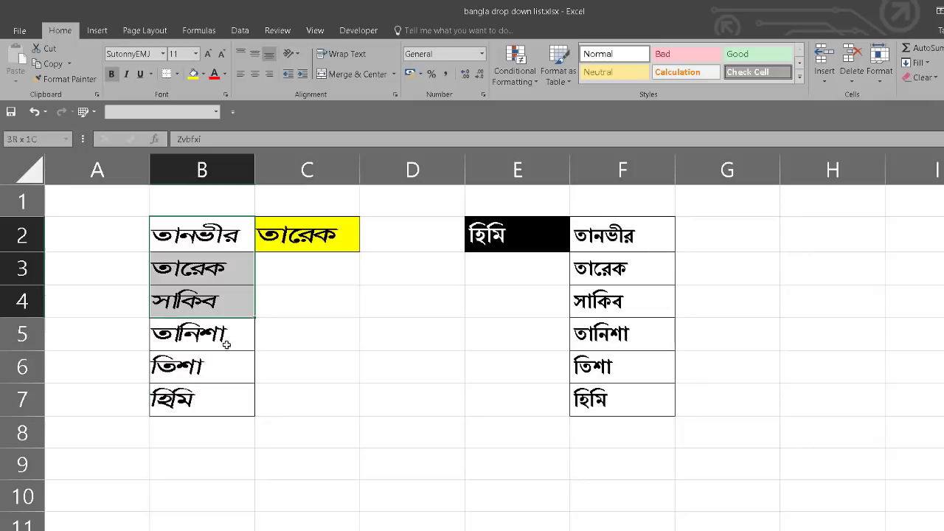
pyautogui.moveTo(226, 230); pyautogui.dragTo(227, 391)
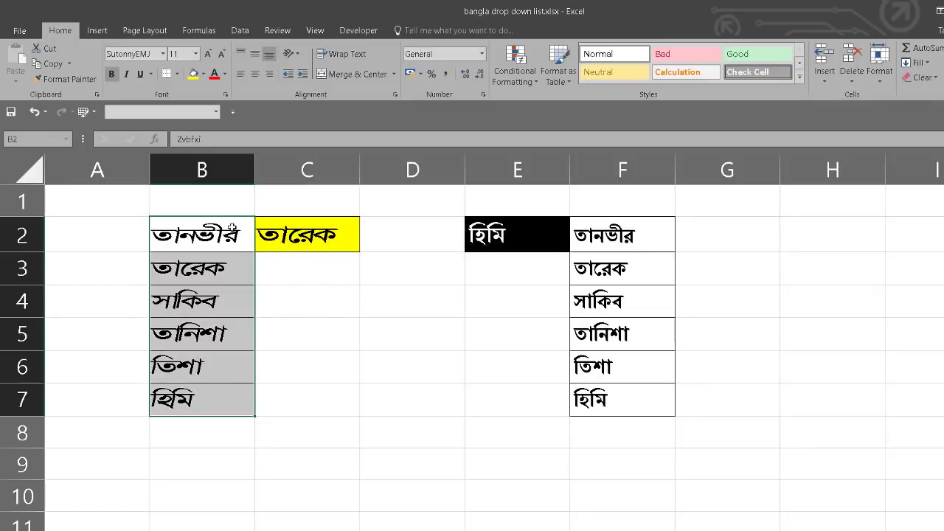
pyautogui.moveTo(231, 230); pyautogui.dragTo(243, 391)
pyautogui.moveTo(221, 234); pyautogui.dragTo(215, 398)
pyautogui.moveTo(638, 233); pyautogui.dragTo(634, 388)
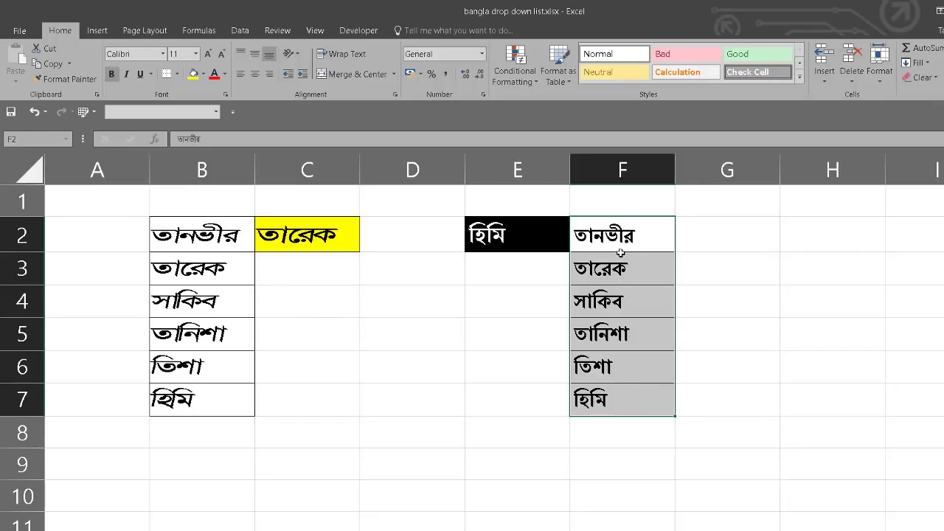
pyautogui.moveTo(620, 253); pyautogui.dragTo(618, 389)
pyautogui.click(380, 355)
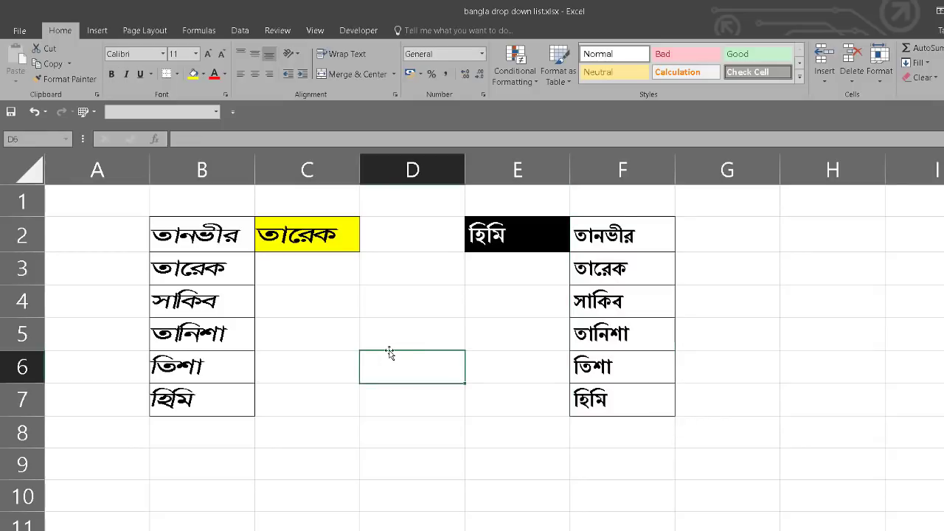
pyautogui.moveTo(186, 230); pyautogui.dragTo(177, 391)
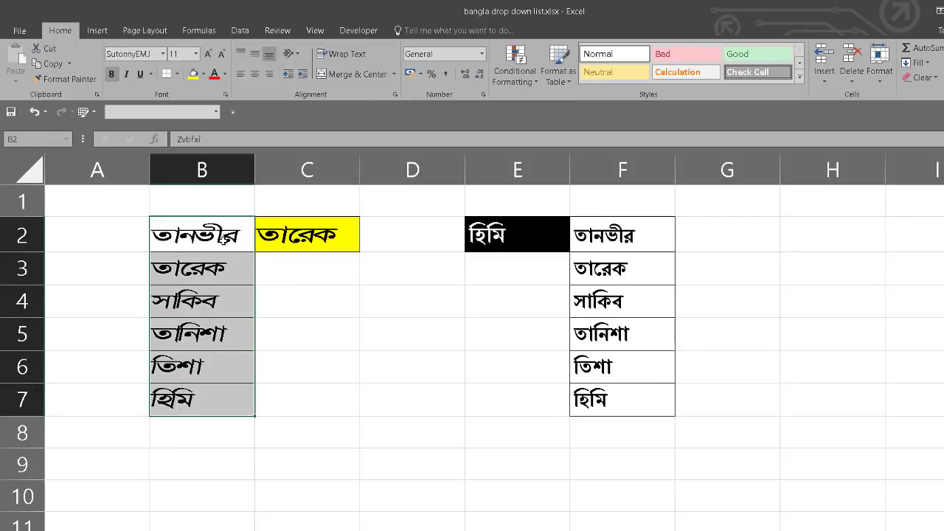
pyautogui.click(319, 240)
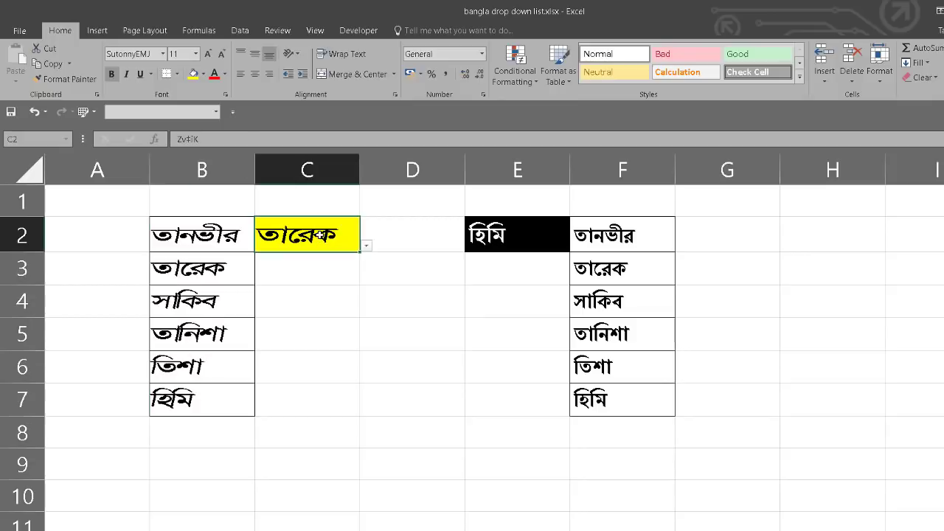
pyautogui.click(366, 246)
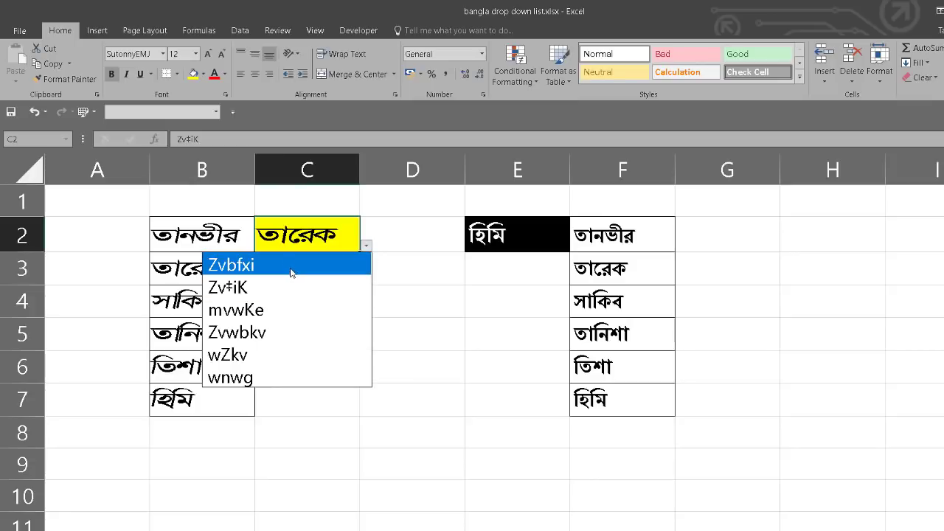
pyautogui.press('Escape')
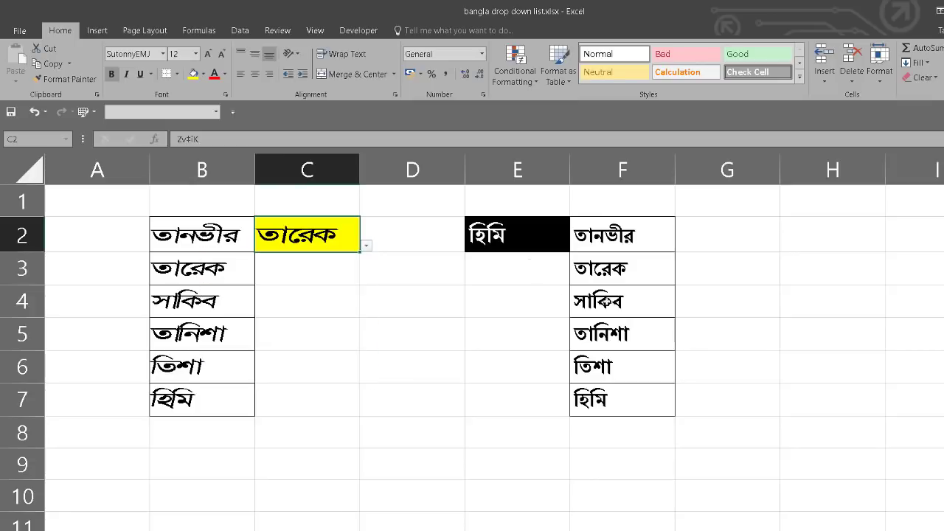
pyautogui.moveTo(643, 232); pyautogui.dragTo(647, 406)
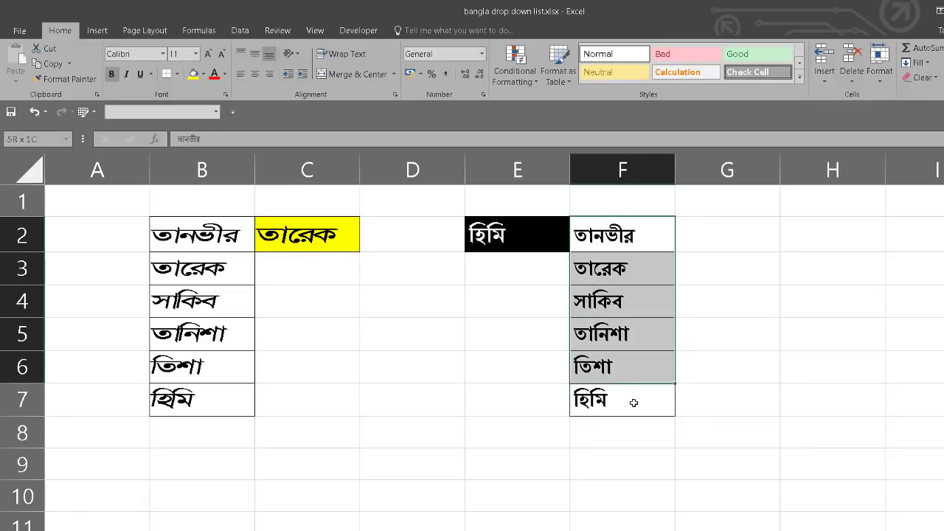
pyautogui.click(558, 233)
pyautogui.click(575, 246)
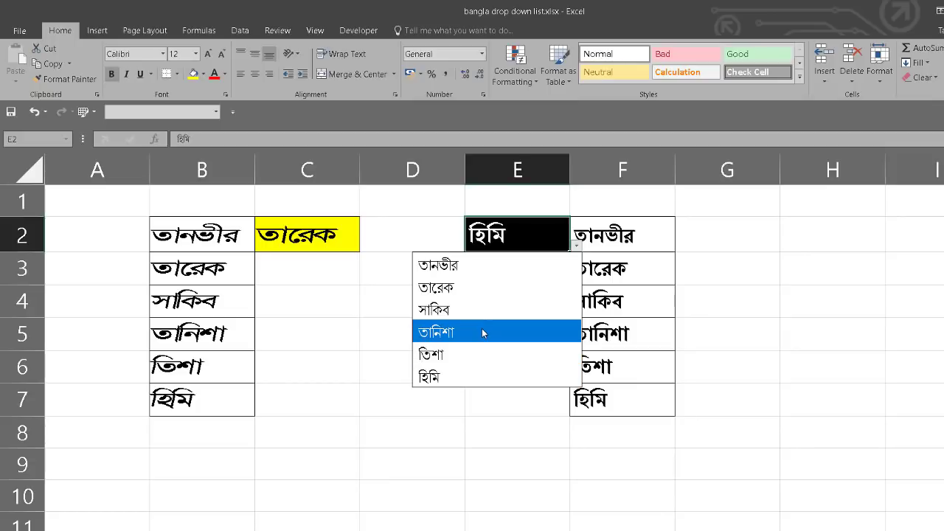
pyautogui.press('Escape')
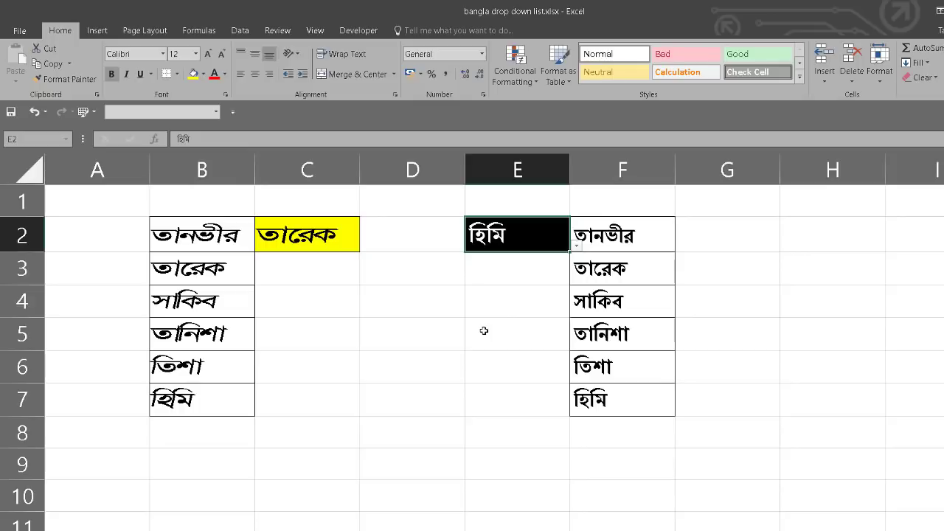
pyautogui.click(327, 304)
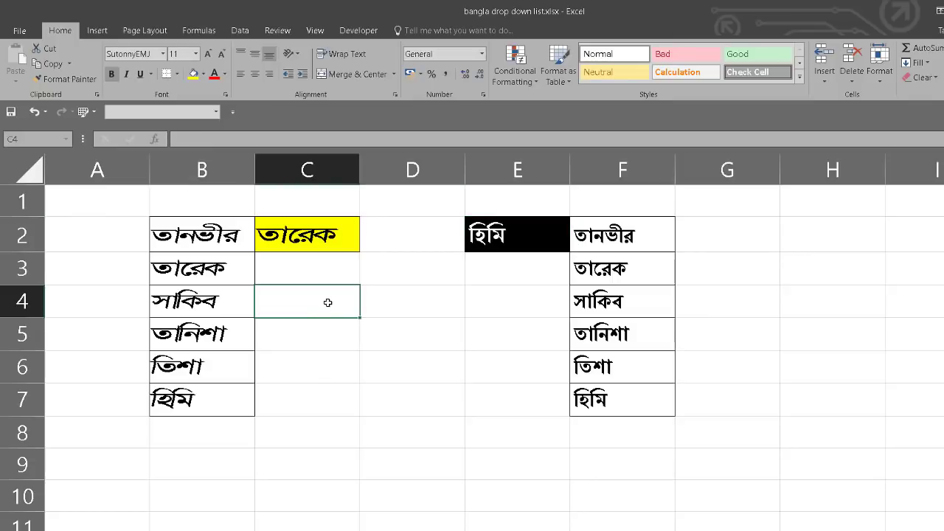
# Add List data validation to C4 with source =$B$2:$B$7
pyautogui.click(238, 31)
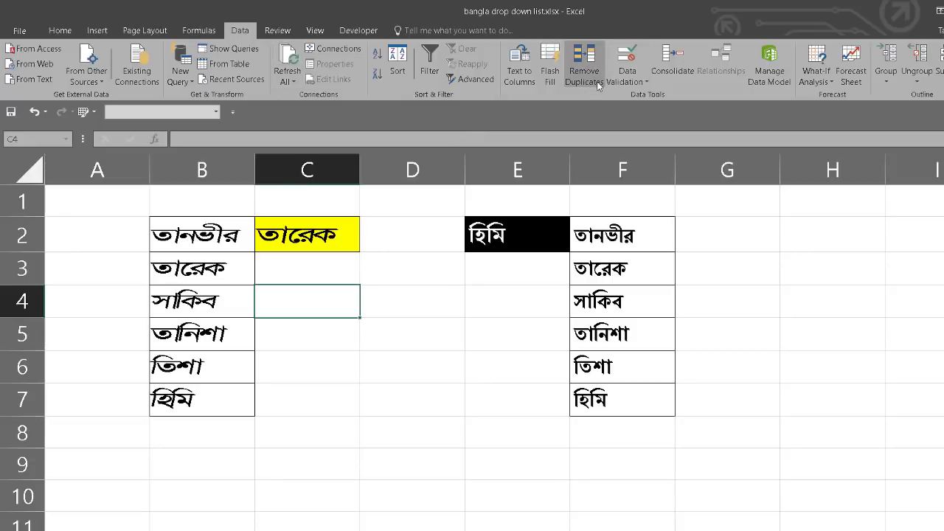
pyautogui.click(627, 80)
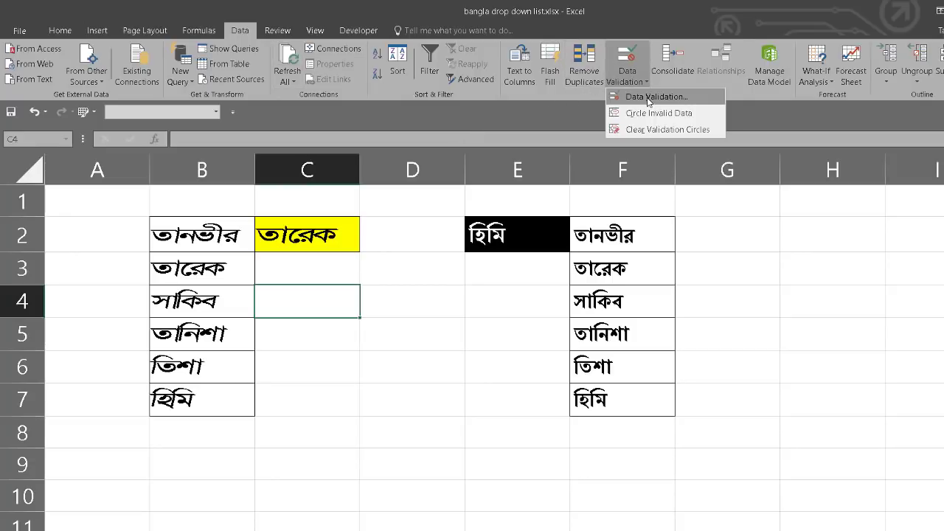
pyautogui.click(647, 98)
pyautogui.moveTo(720, 243); pyautogui.dragTo(586, 201)
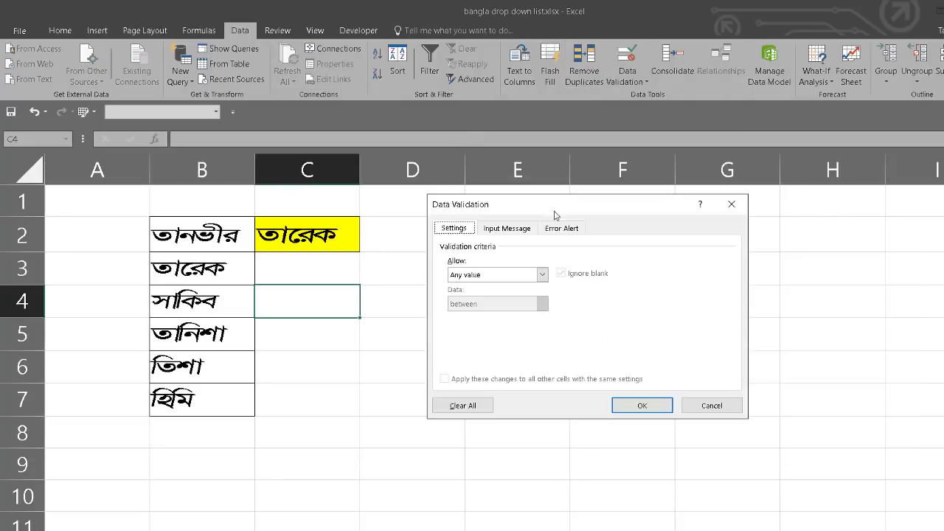
pyautogui.click(543, 275)
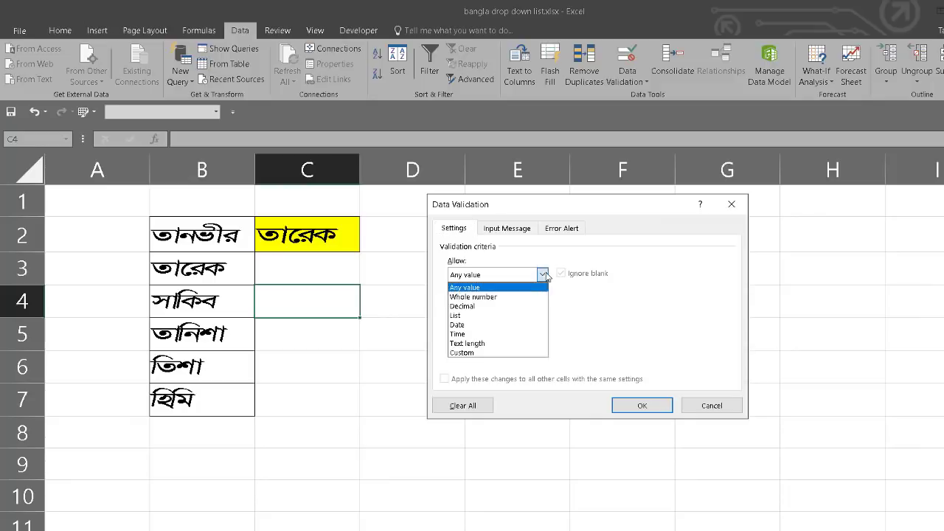
pyautogui.click(506, 315)
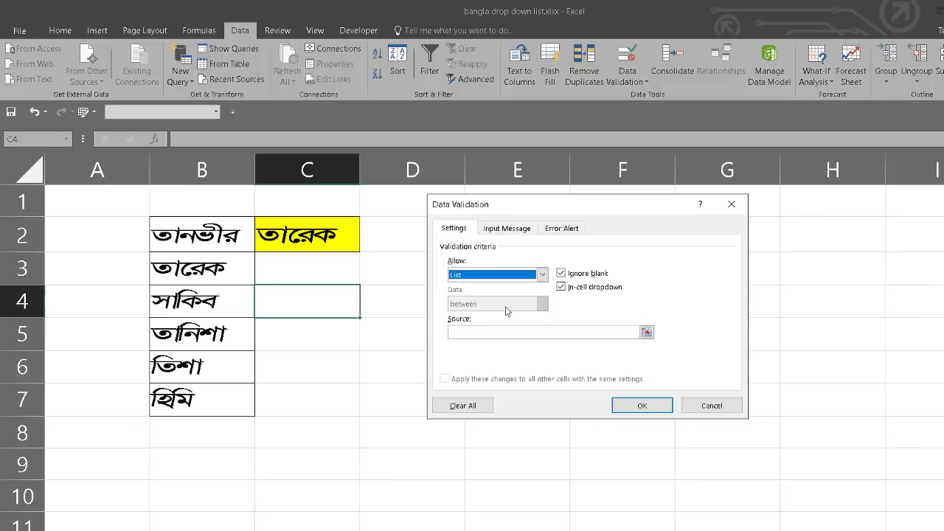
pyautogui.click(646, 332)
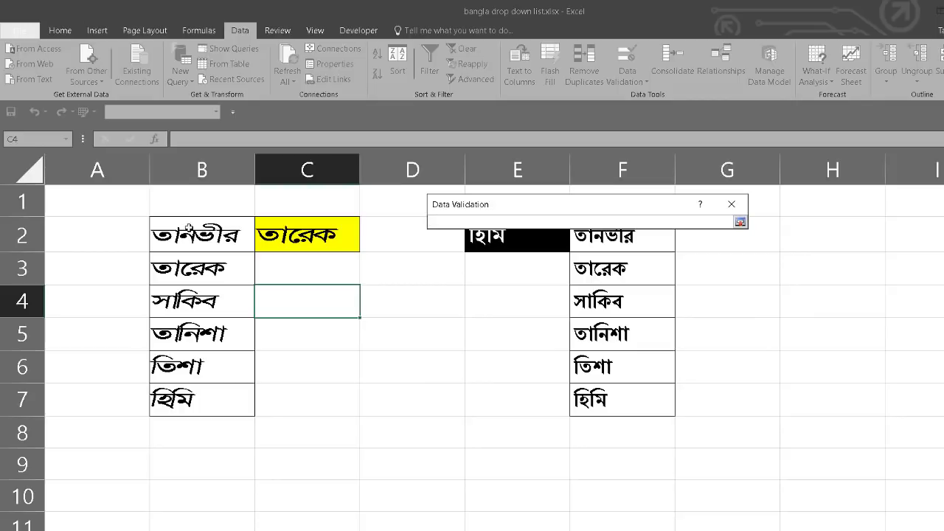
pyautogui.moveTo(189, 230); pyautogui.dragTo(202, 398)
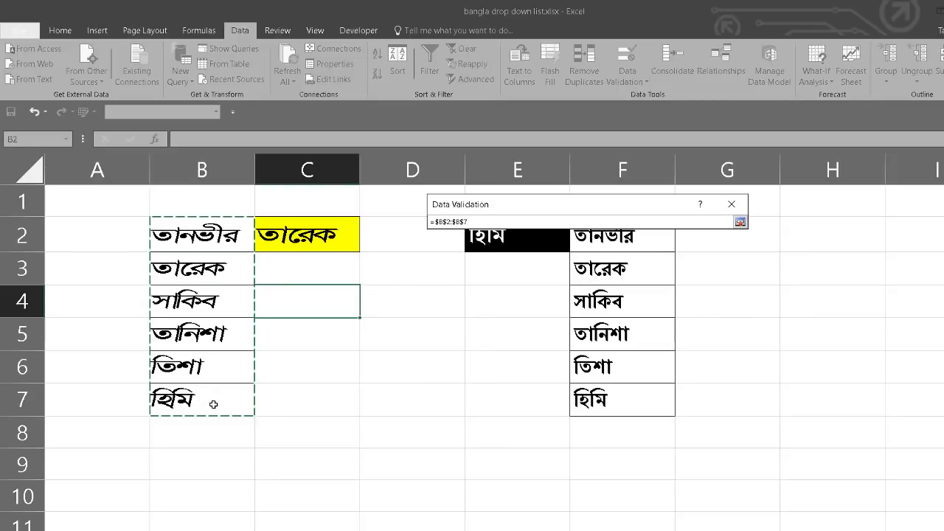
pyautogui.click(740, 222)
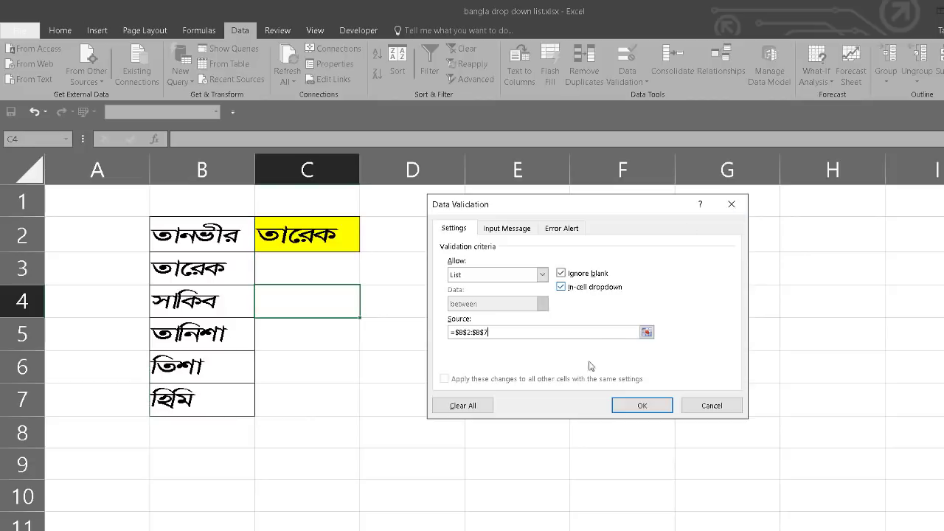
pyautogui.click(626, 406)
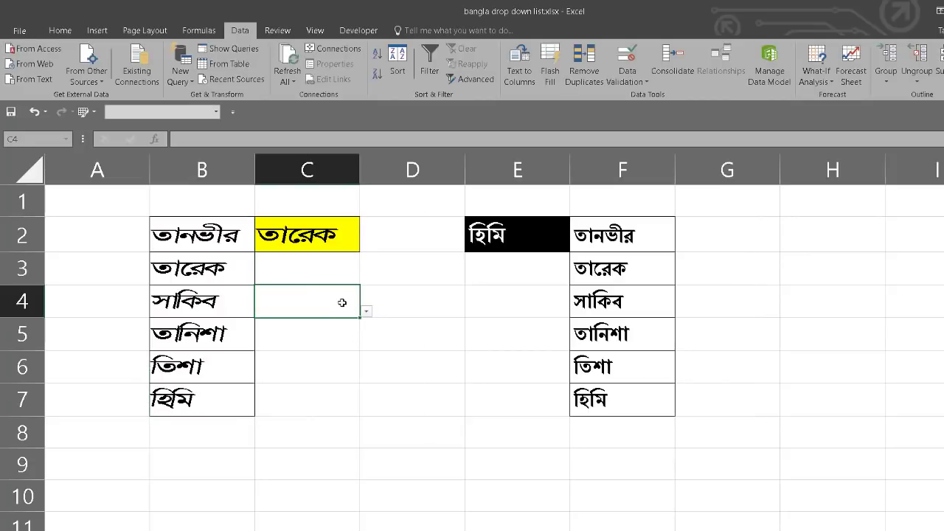
# Pick the fourth, fifth and last garbled entries from C4's drop-down, leaving হিমি in C4
pyautogui.click(366, 313)
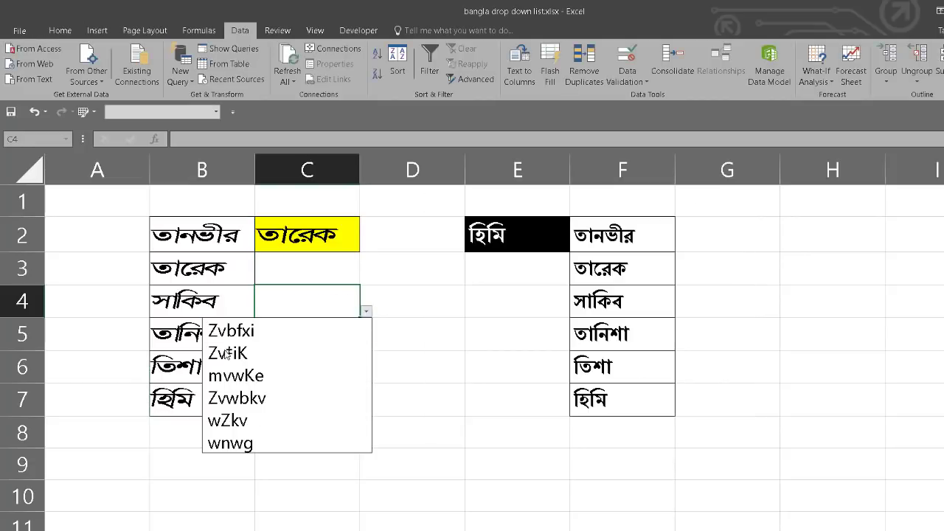
pyautogui.click(258, 402)
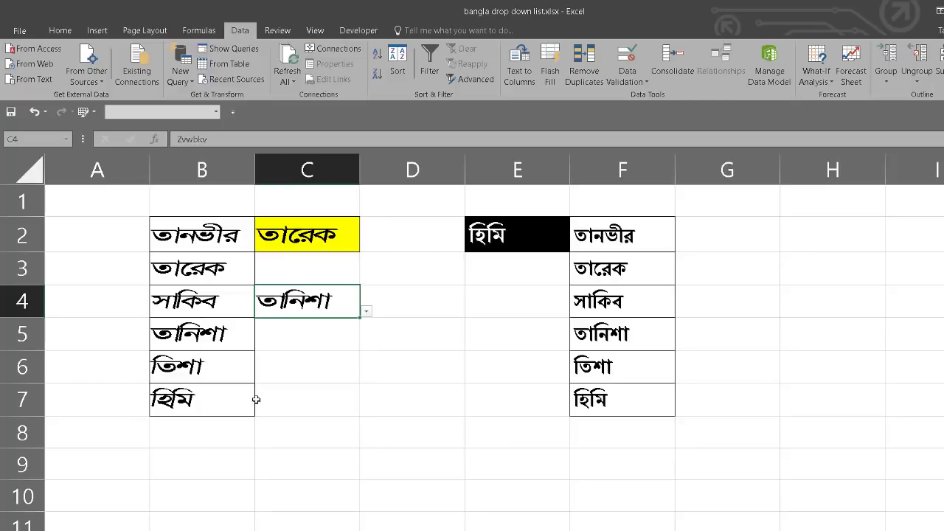
pyautogui.click(367, 313)
pyautogui.click(253, 428)
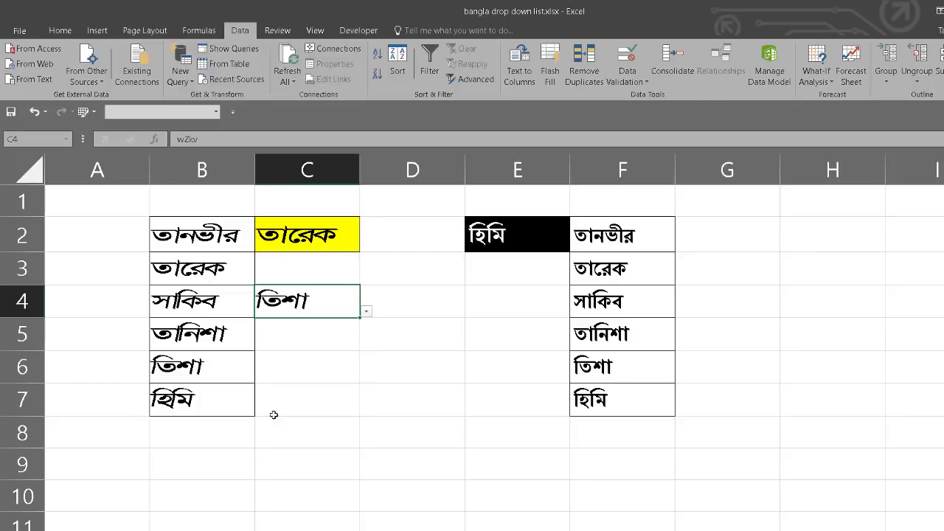
pyautogui.click(366, 311)
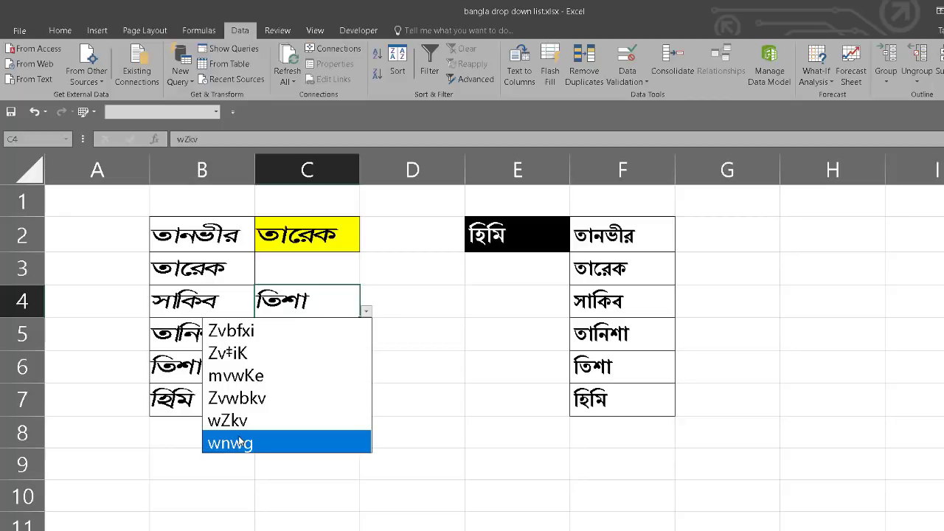
pyautogui.click(236, 443)
pyautogui.click(365, 311)
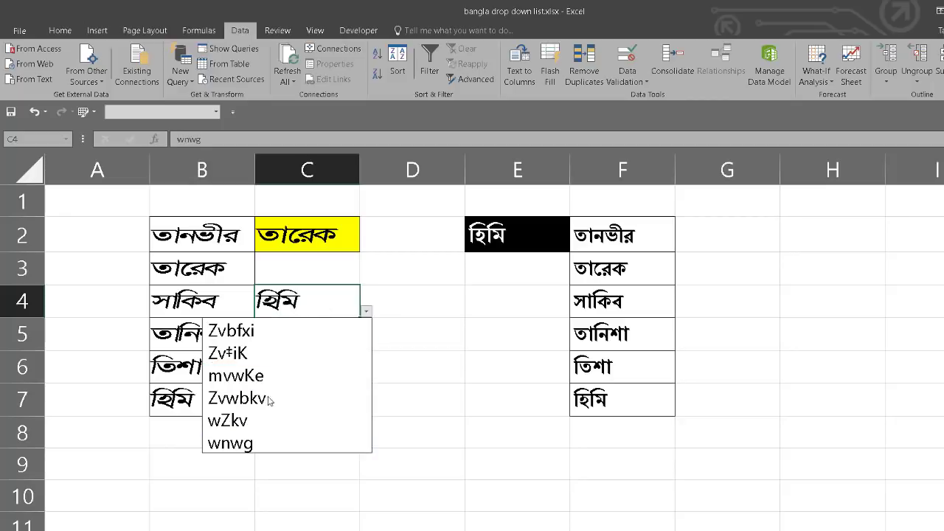
pyautogui.click(451, 345)
pyautogui.click(535, 289)
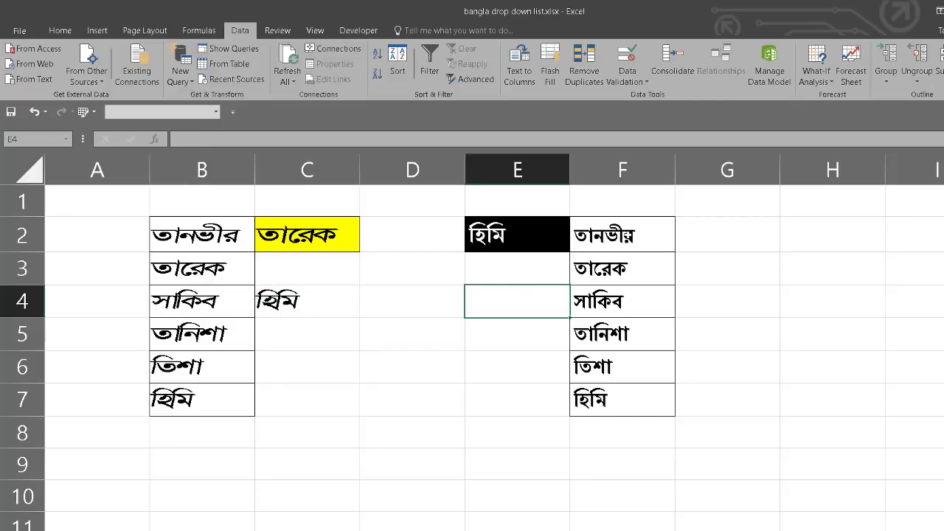
pyautogui.moveTo(627, 234); pyautogui.dragTo(620, 398)
# Add List data validation to E4 drawing the Unicode names from =$F$2:$F$7
pyautogui.click(540, 303)
pyautogui.click(440, 305)
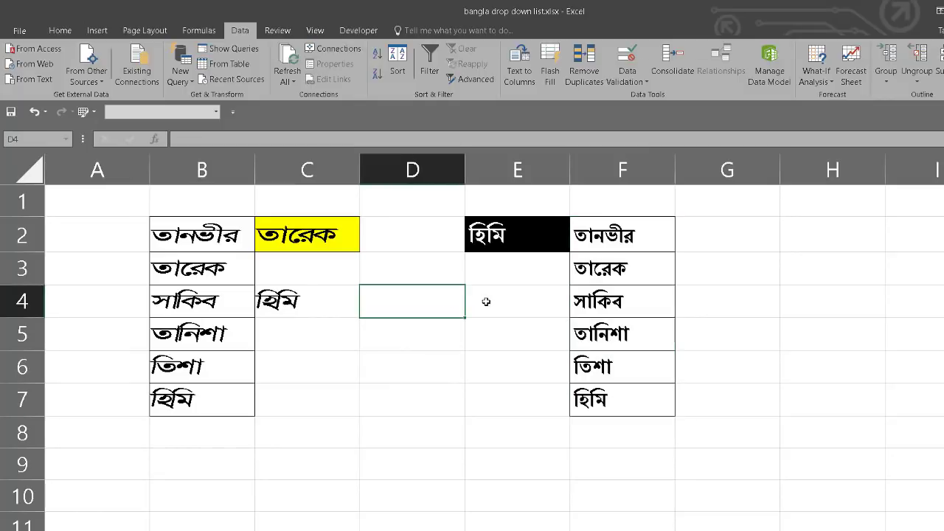
pyautogui.click(509, 295)
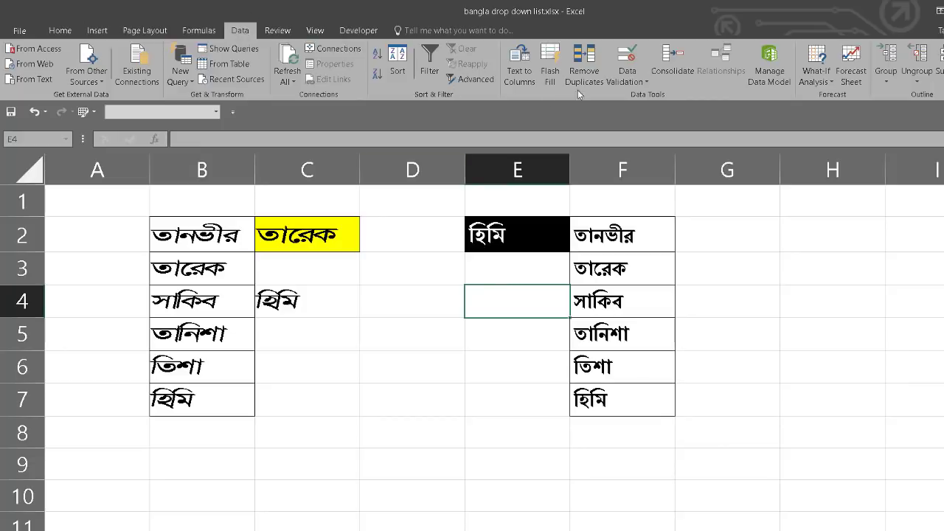
pyautogui.click(647, 80)
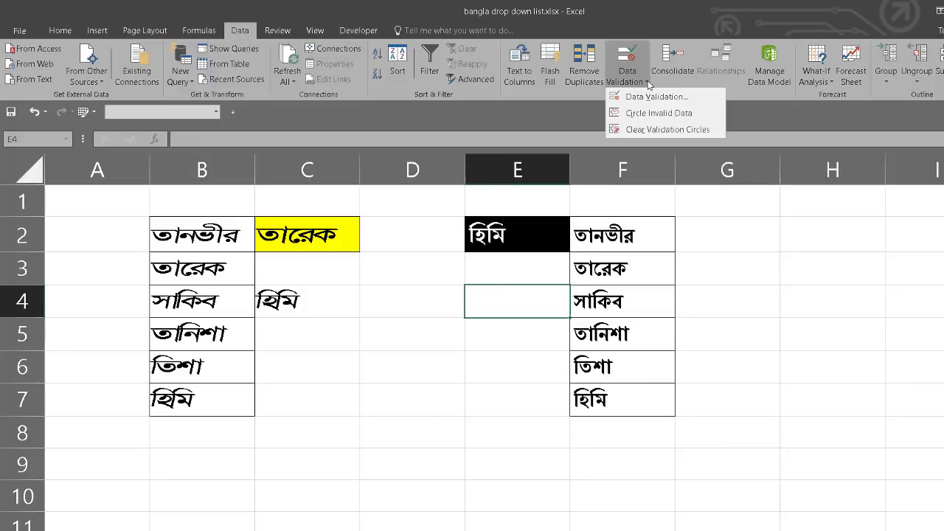
pyautogui.click(647, 98)
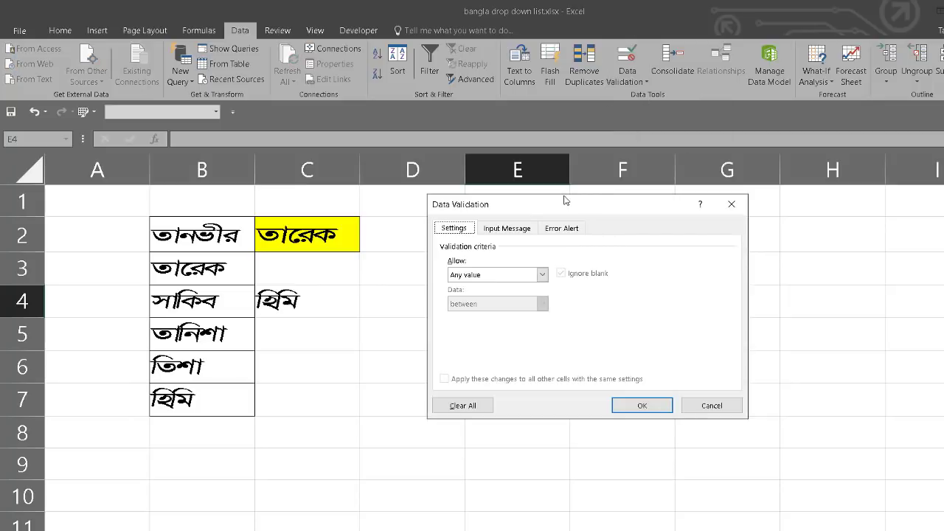
pyautogui.moveTo(564, 200); pyautogui.dragTo(869, 171)
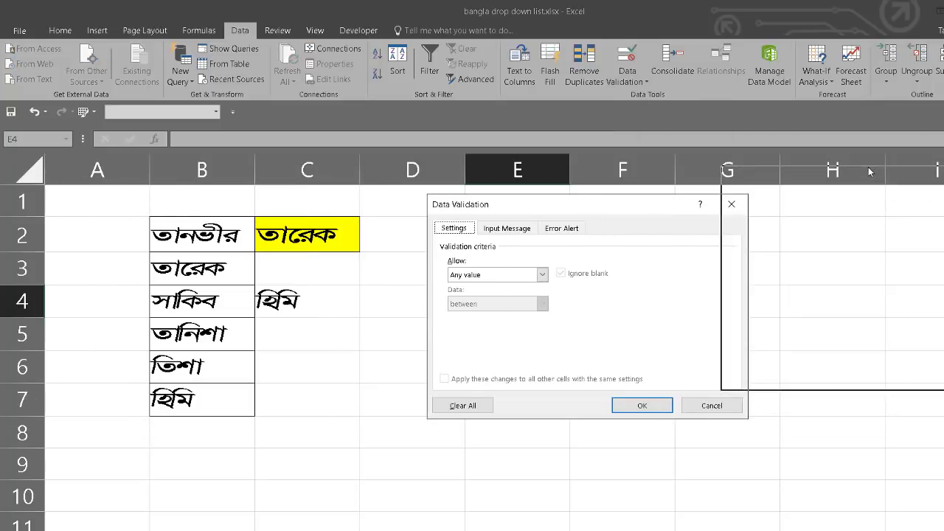
pyautogui.click(835, 245)
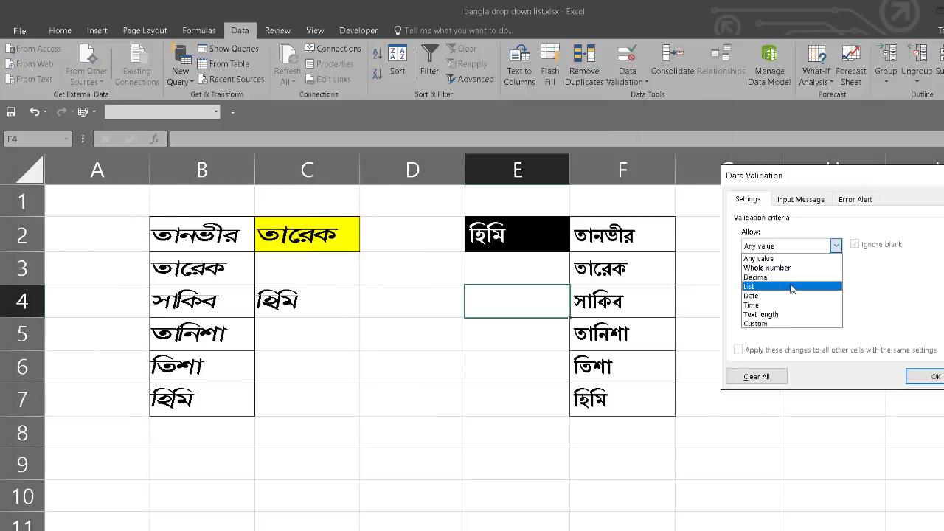
pyautogui.click(791, 288)
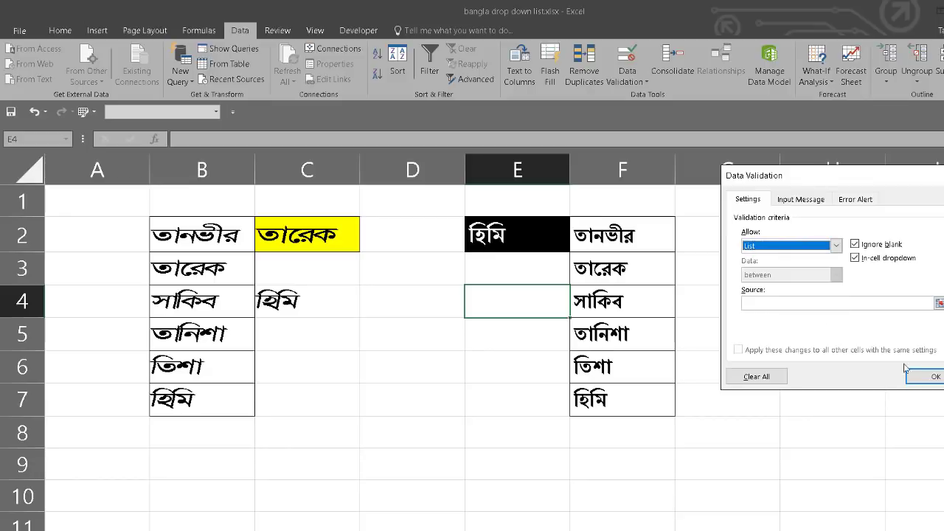
pyautogui.click(939, 305)
pyautogui.moveTo(631, 228); pyautogui.dragTo(641, 389)
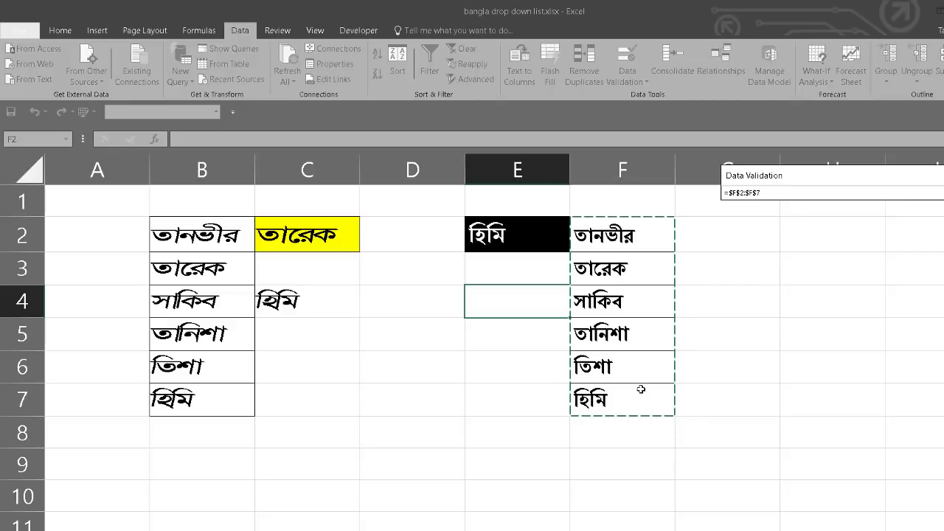
pyautogui.click(941, 193)
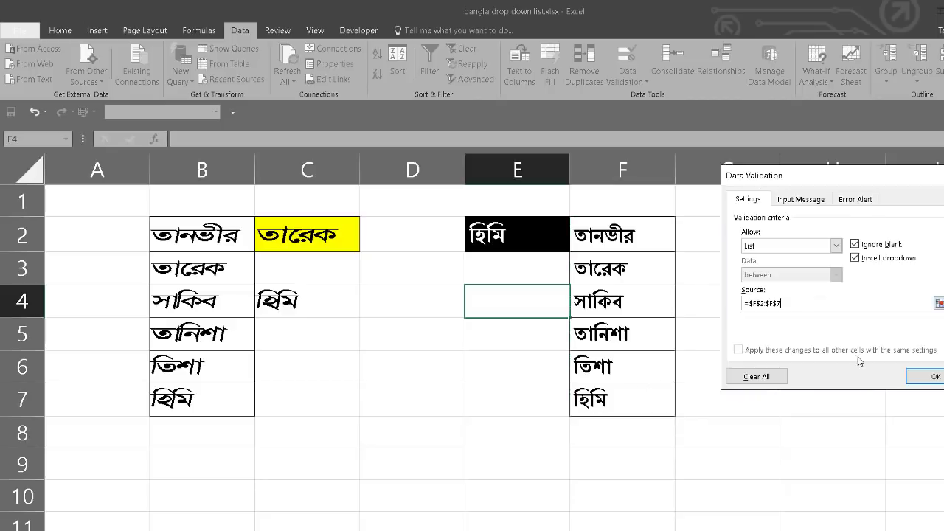
pyautogui.click(927, 494)
# Choose তানিশা, the fourth name, from E4's correctly displayed Bangla drop-down
pyautogui.click(448, 433)
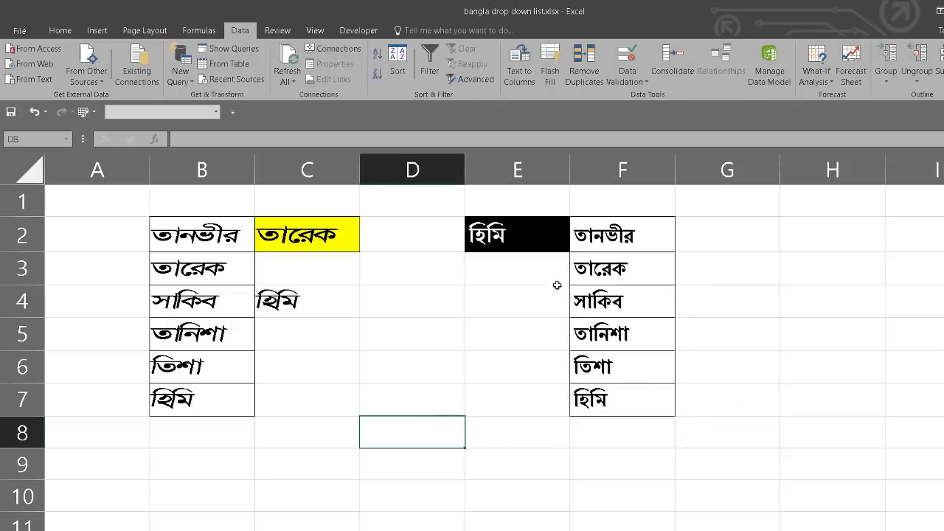
pyautogui.click(540, 292)
pyautogui.click(576, 311)
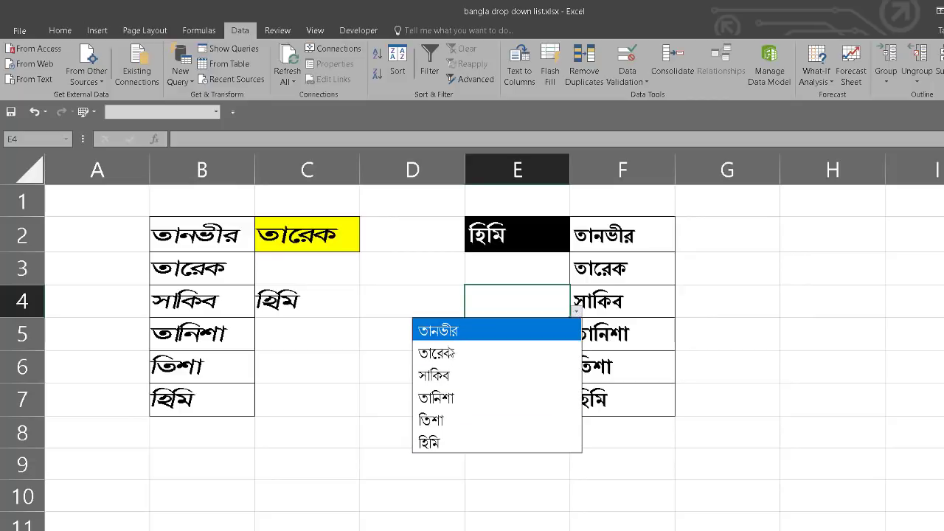
pyautogui.press('Escape')
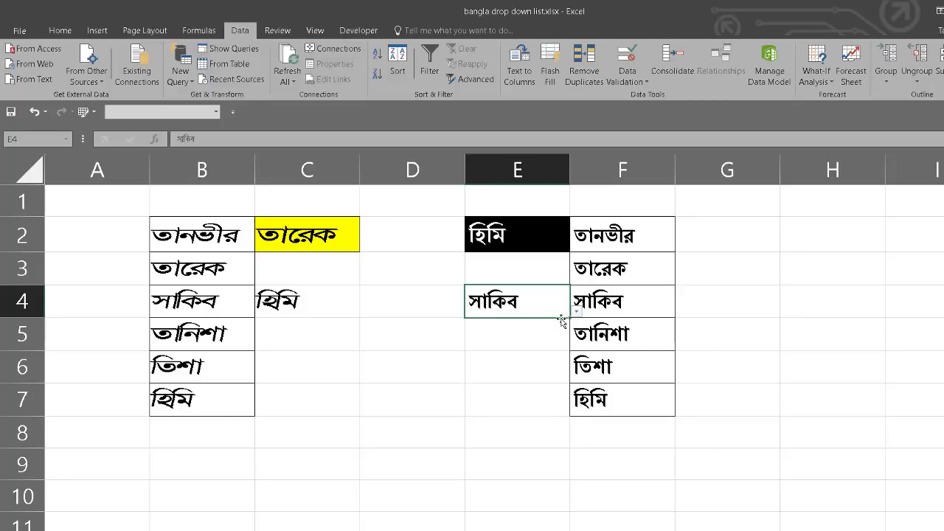
pyautogui.click(576, 311)
pyautogui.click(569, 391)
pyautogui.click(811, 386)
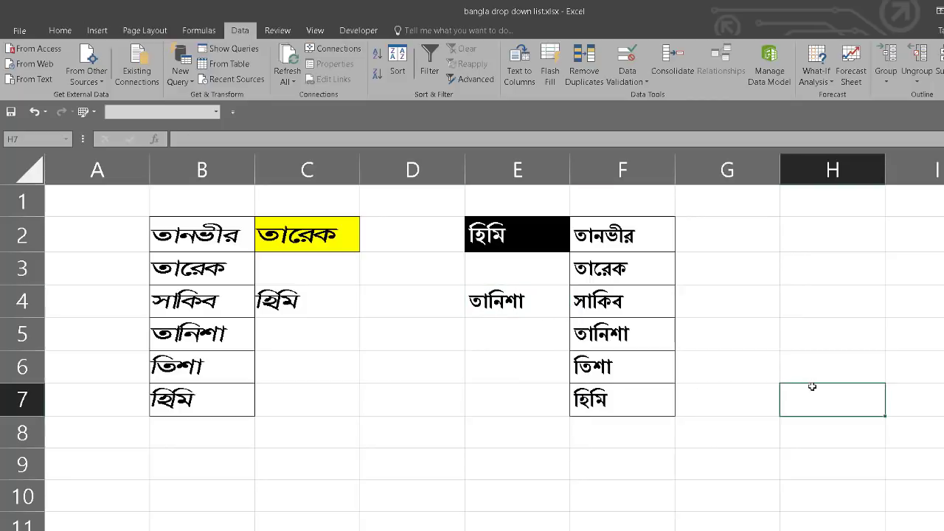